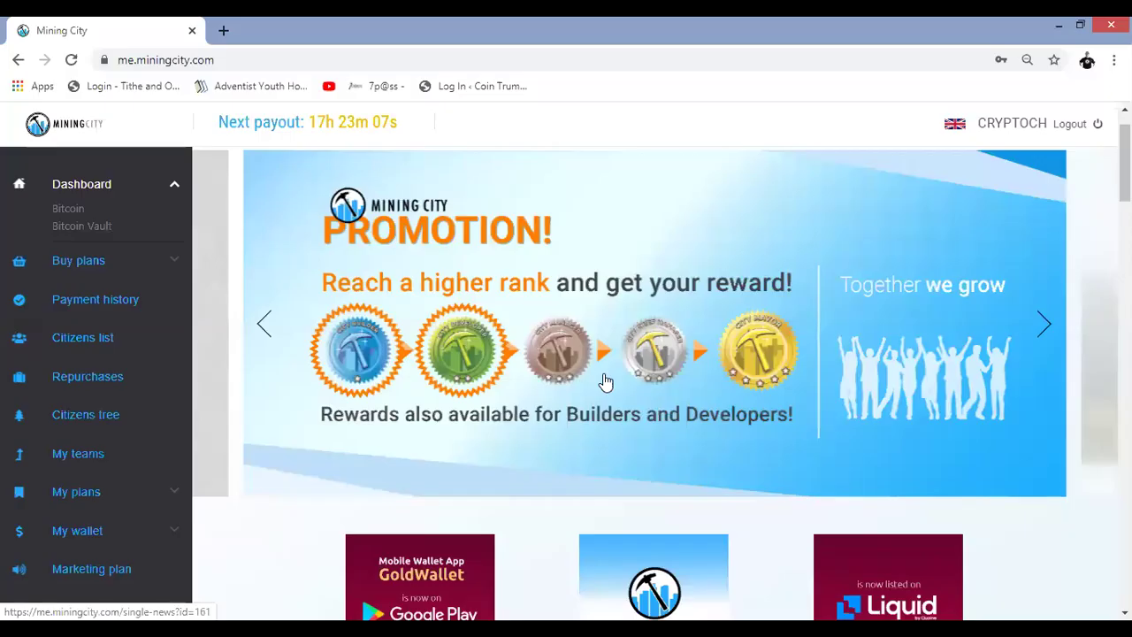
- Check the Bitcoin wallet address saved in Settings, then expand the My wallet sidebar section
scroll(123, 369, "down", 2)
scroll(122, 369, "down", 1)
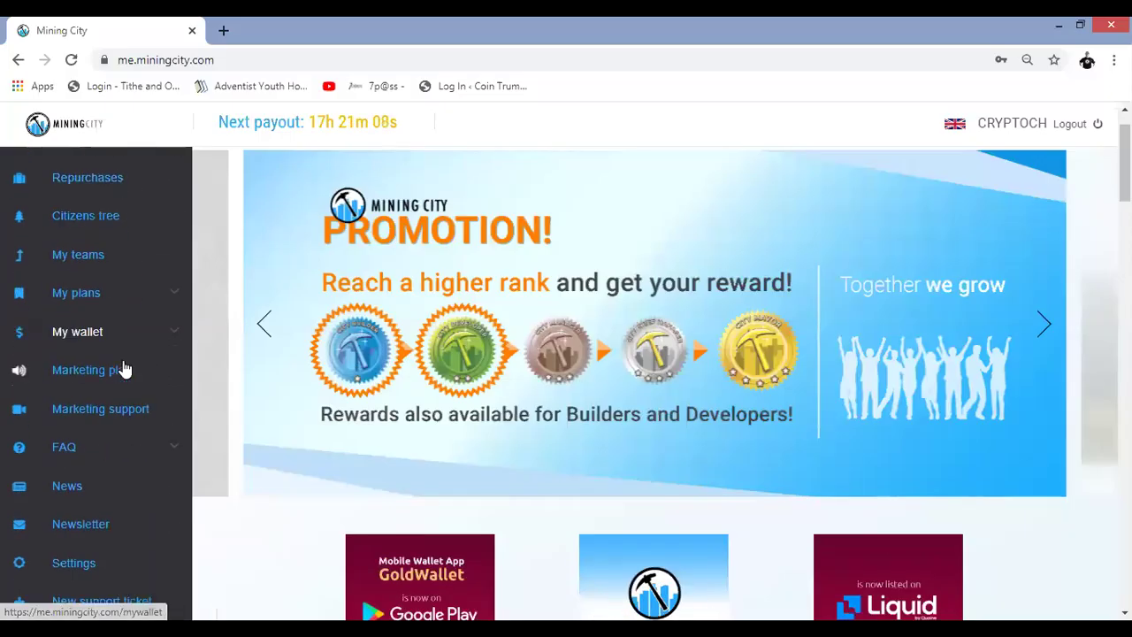
left_click(78, 528)
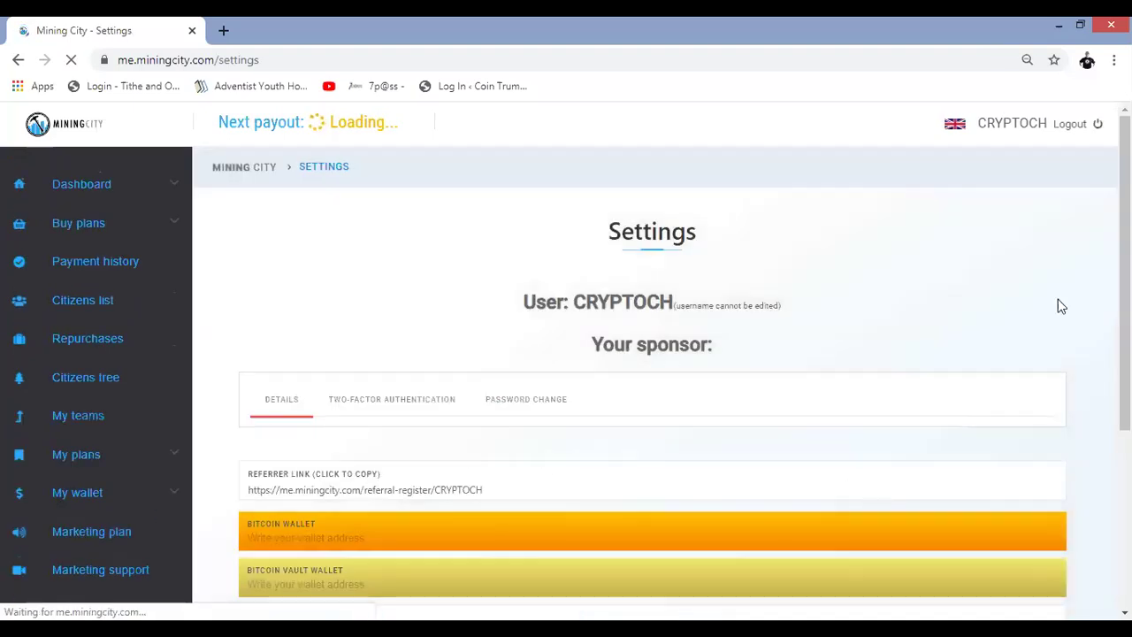
scroll(1056, 306, "down", 1)
scroll(652, 381, "down", 1)
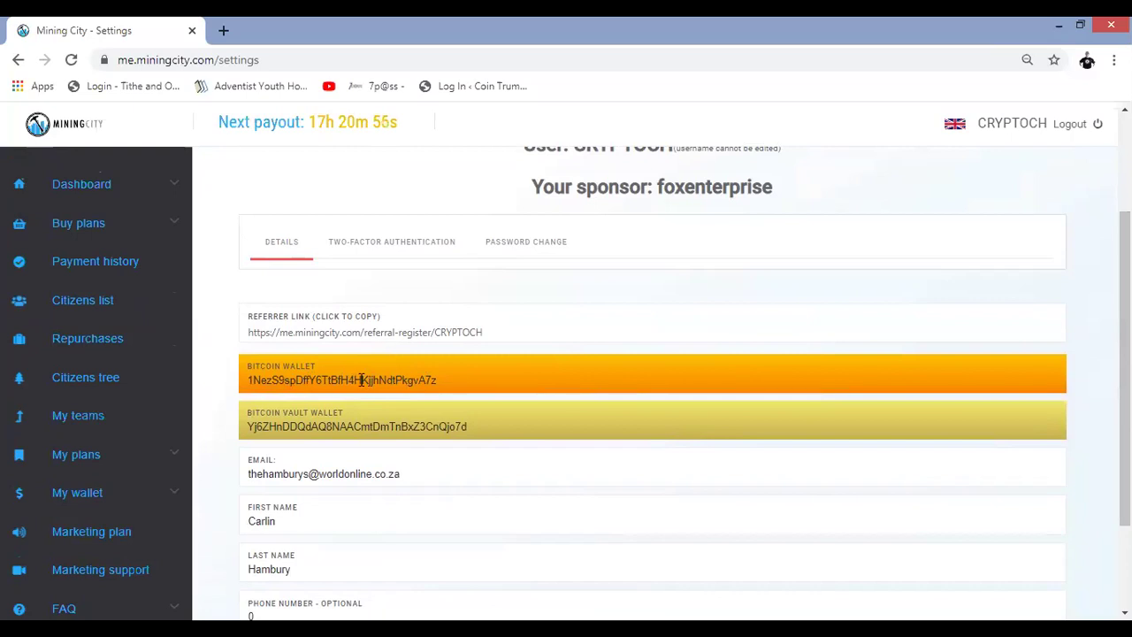
left_click(171, 498)
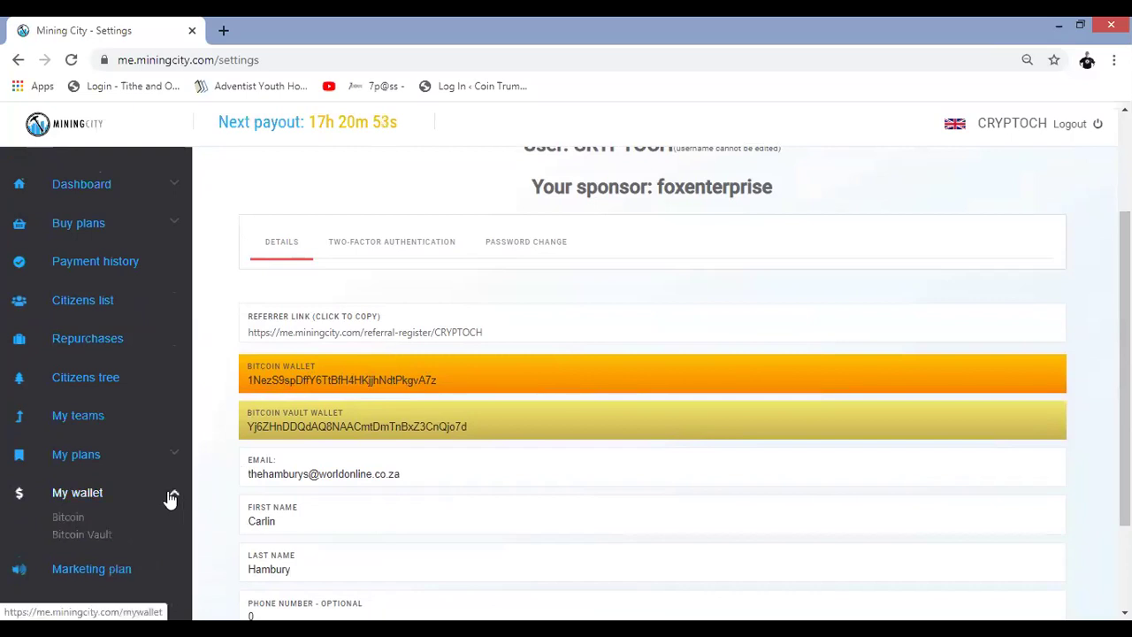
- View the Bitcoin wallet's ฿0.00017664 balance and its payment history table
left_click(68, 517)
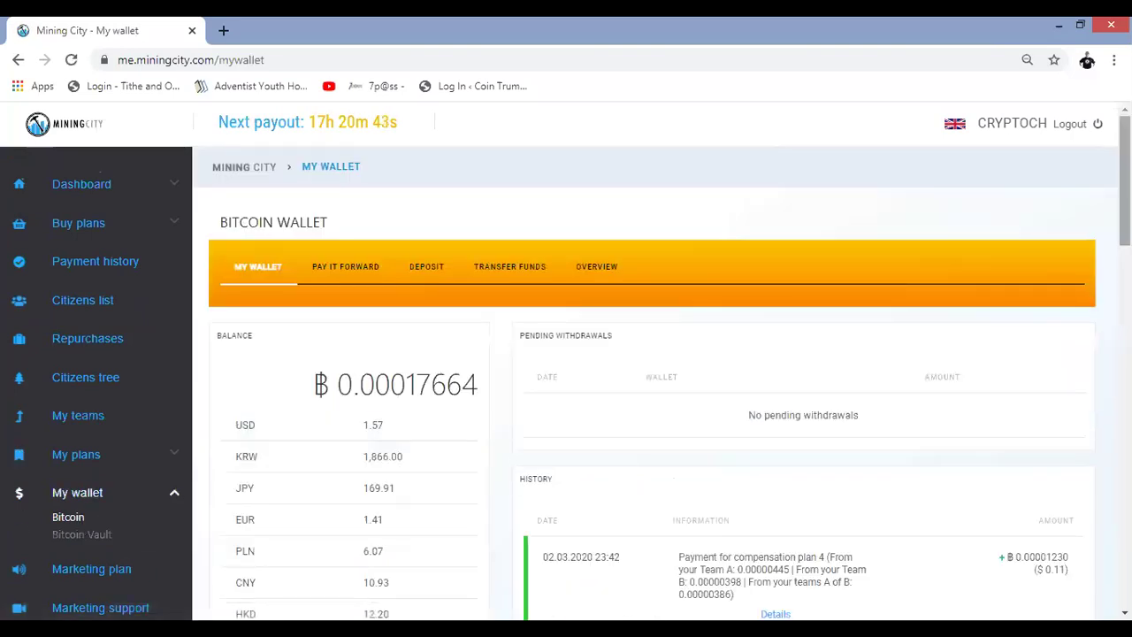
scroll(519, 478, "down", 2)
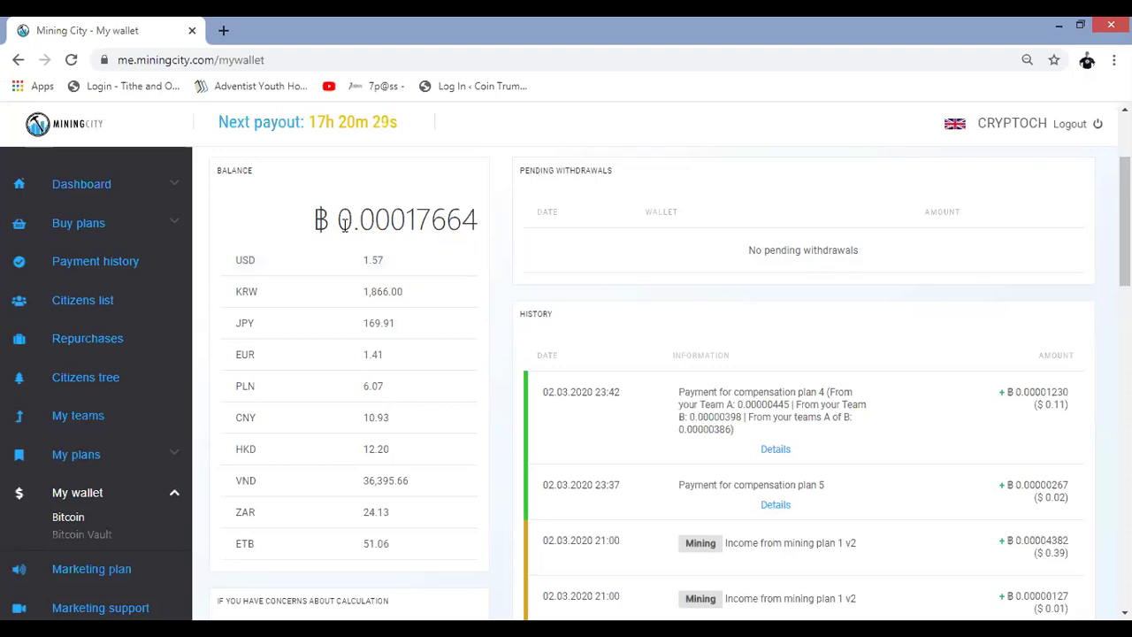
- Copy the ฿0.00017664 Bitcoin balance figure from the wallet page
left_click_drag(344, 223, 477, 221)
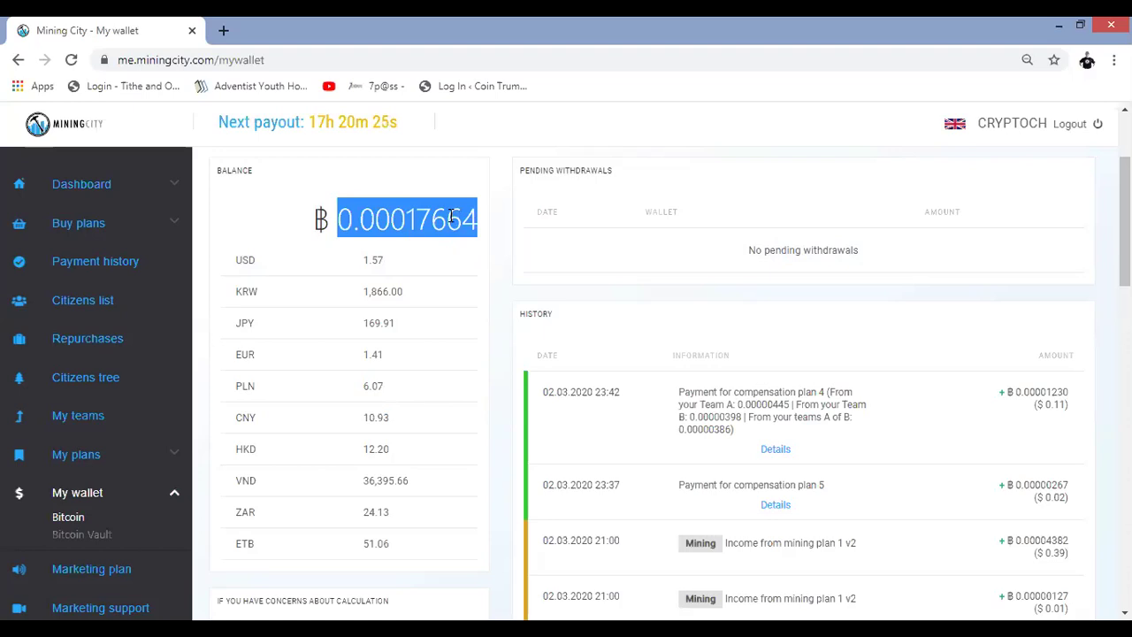
right_click(448, 213)
left_click(458, 226)
scroll(654, 371, "down", 3)
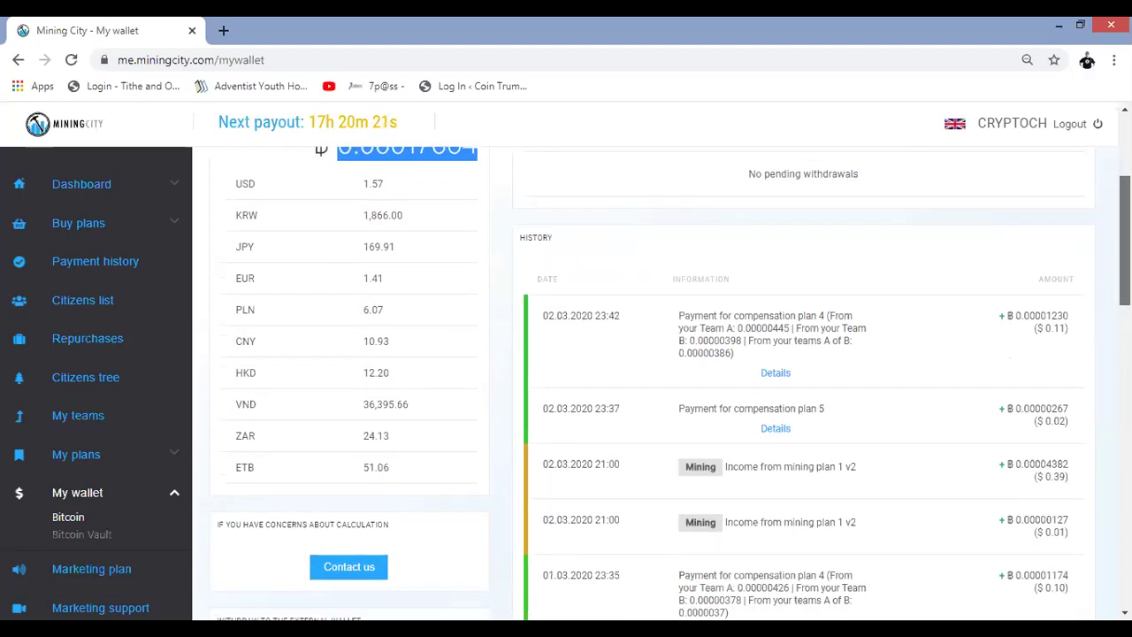
scroll(419, 353, "down", 3)
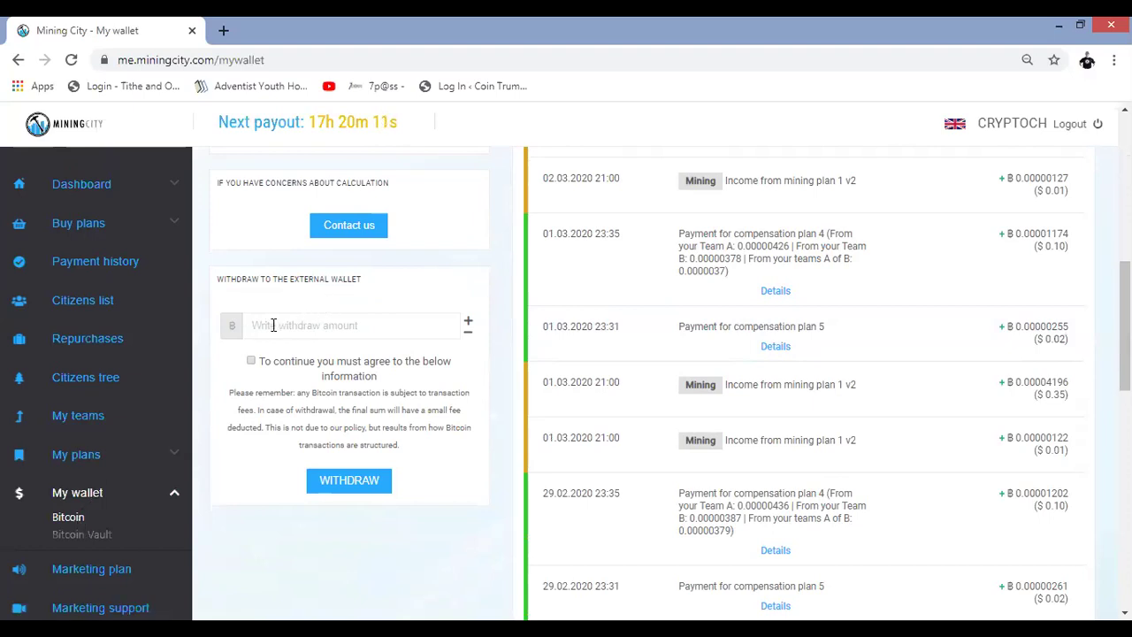
- Paste 0.00017664 into the external-wallet withdrawal amount field
left_click(274, 325)
right_click(273, 325)
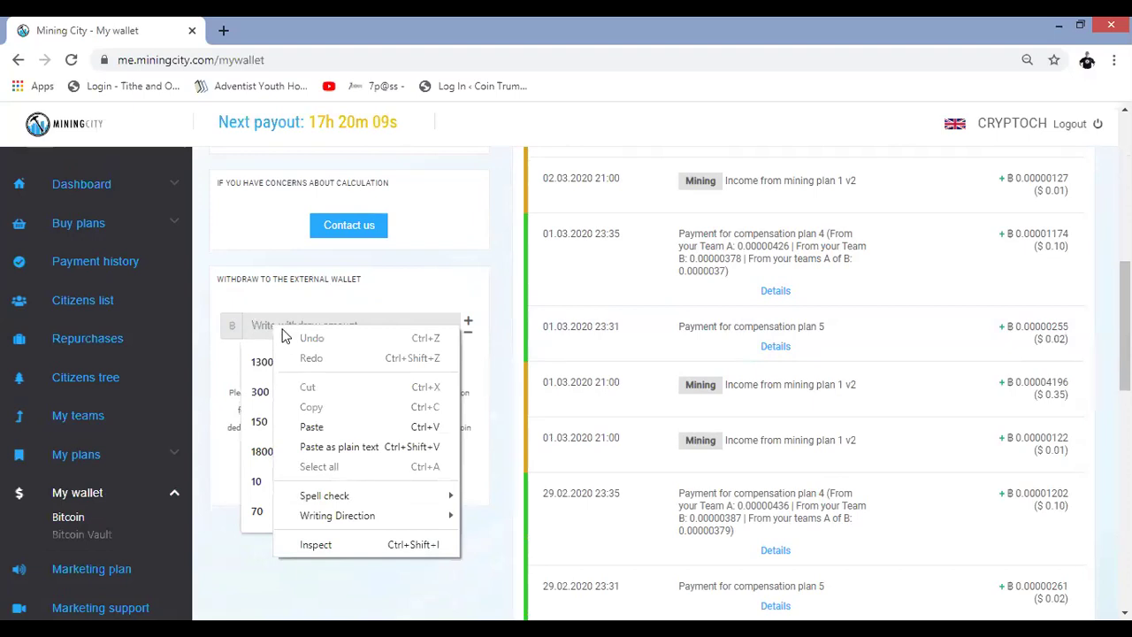
left_click(317, 427)
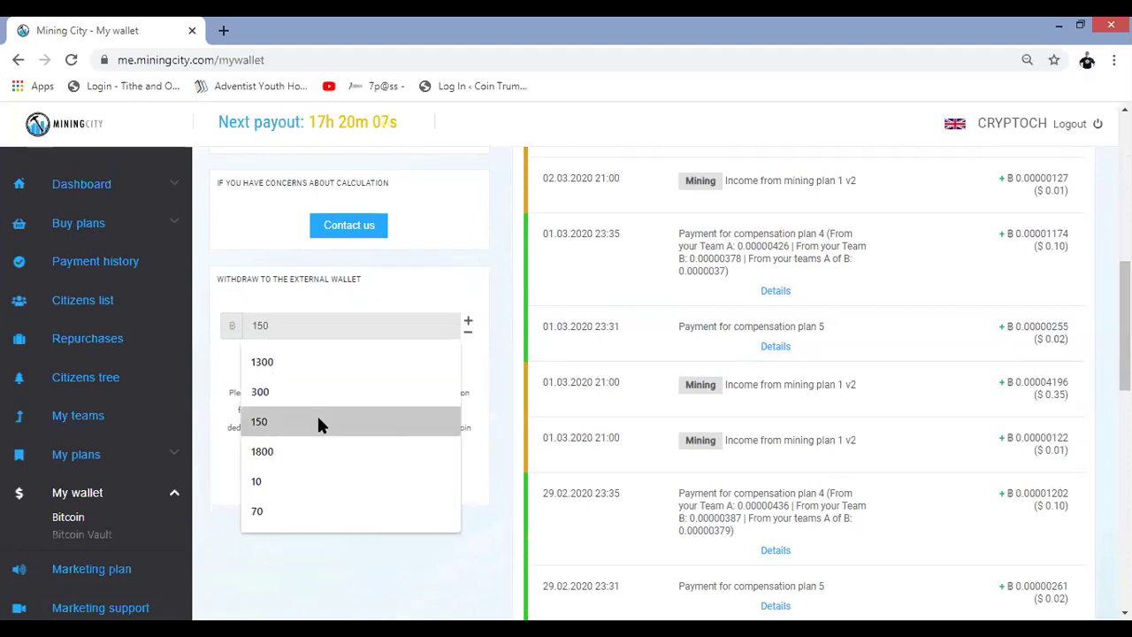
left_click(415, 292)
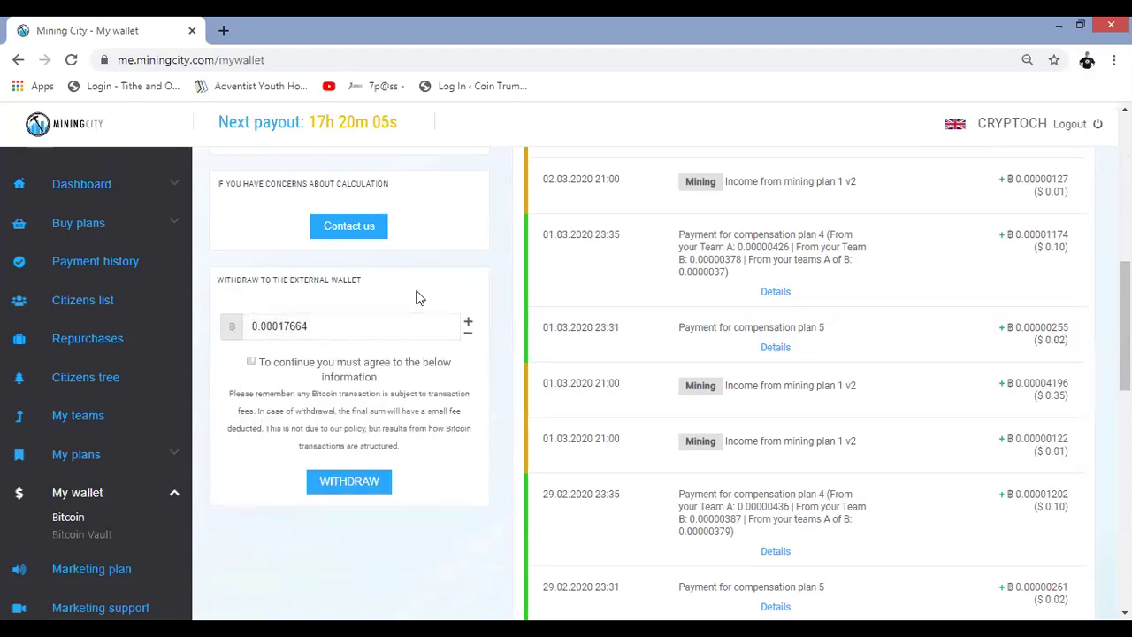
scroll(416, 295, "up", 5)
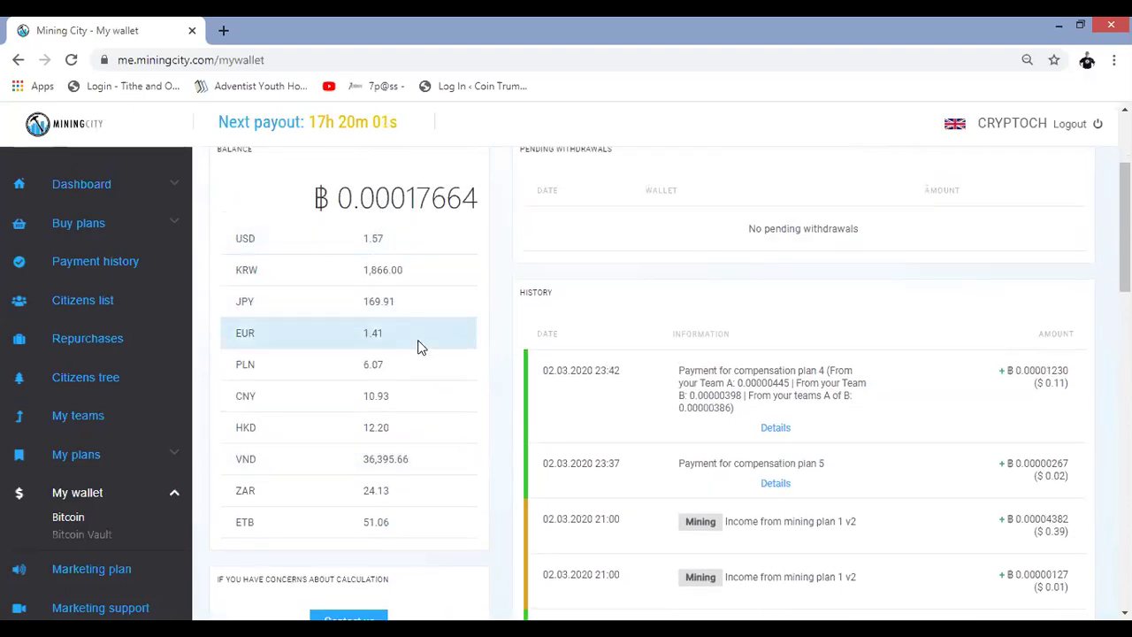
scroll(419, 345, "down", 1)
scroll(419, 346, "down", 1)
scroll(421, 347, "down", 1)
scroll(421, 346, "down", 2)
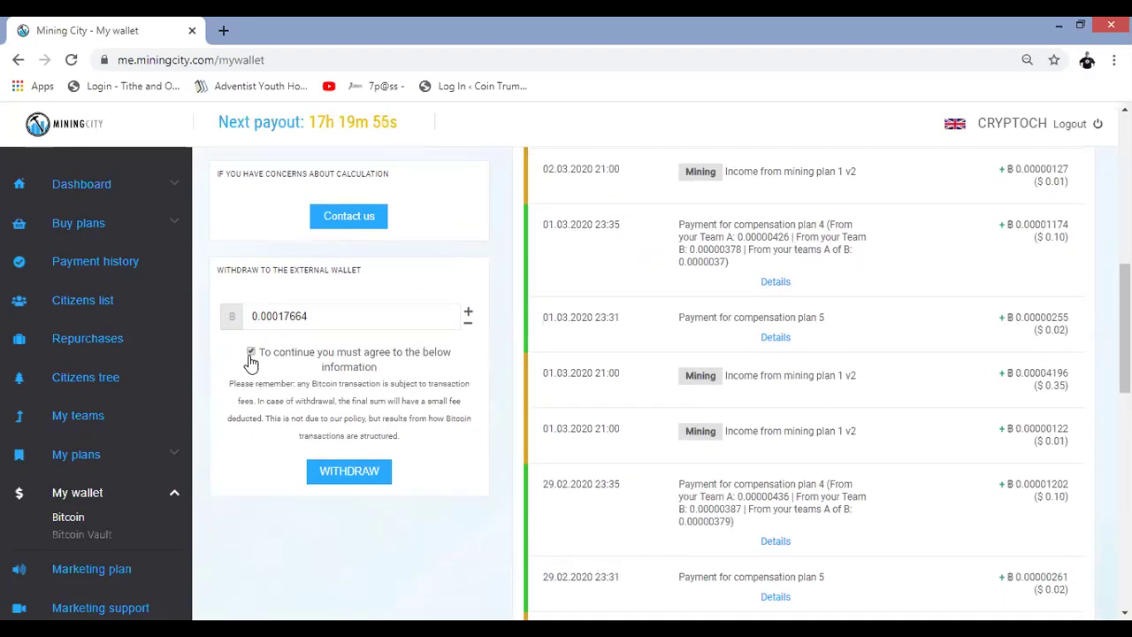
- Submit the withdrawal of the full 0.00017664 BTC balance
left_click(354, 476)
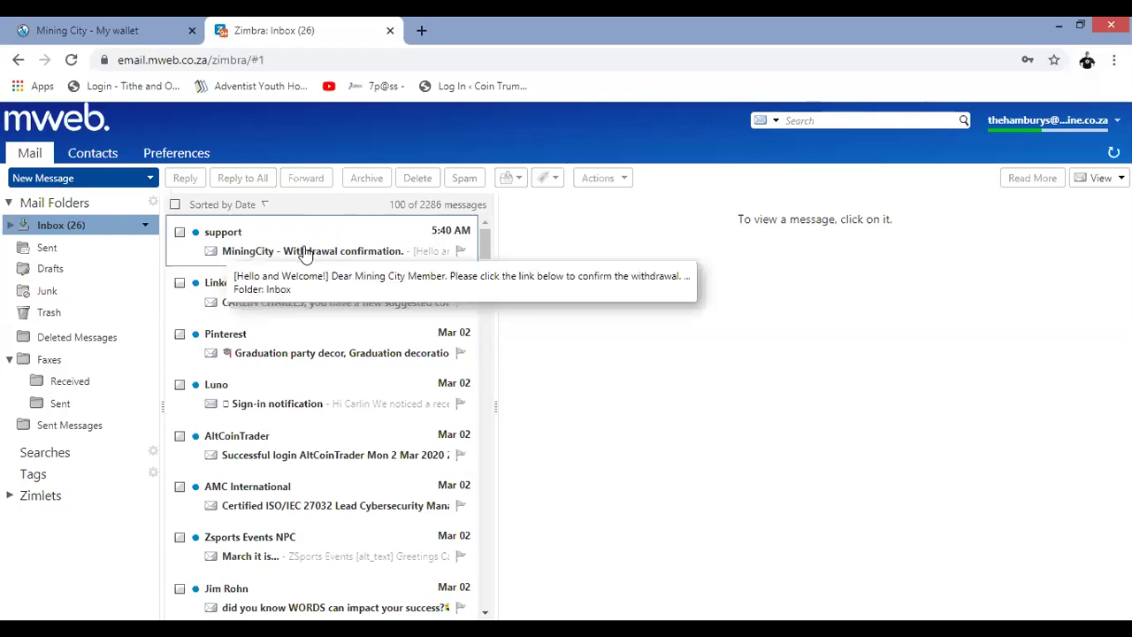
- Open the 'MiningCity - Withdrawal confirmation' email and display its images
left_click(297, 237)
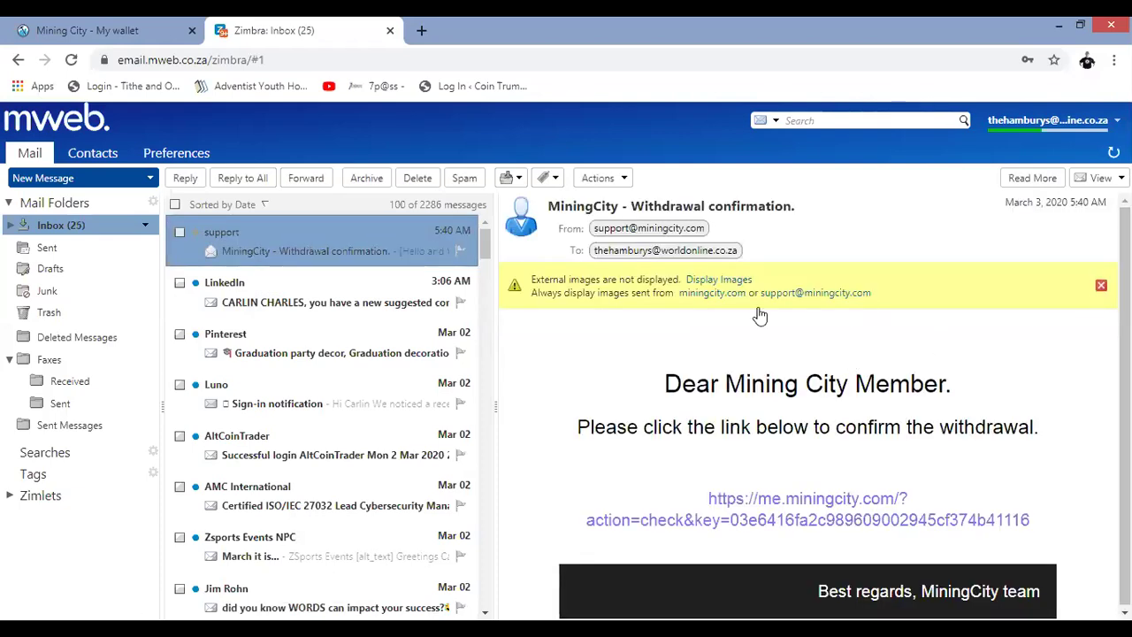
left_click(739, 280)
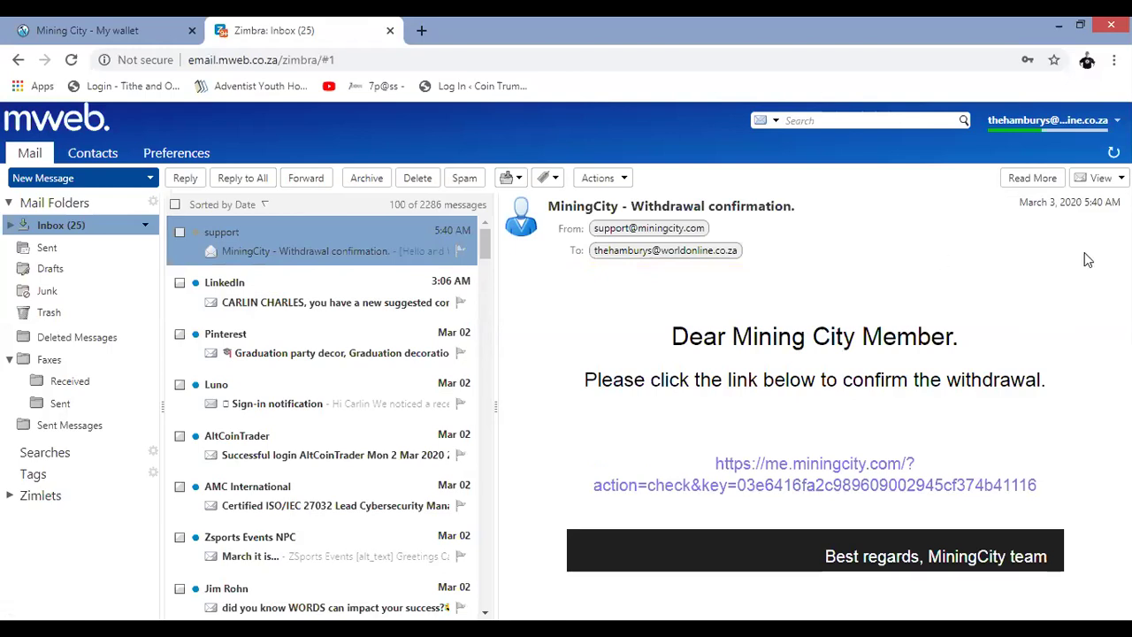
- Follow the email's confirmation link; dashboard shows payment awaiting approval, BTC 0.00000000
scroll(962, 373, "down", 2)
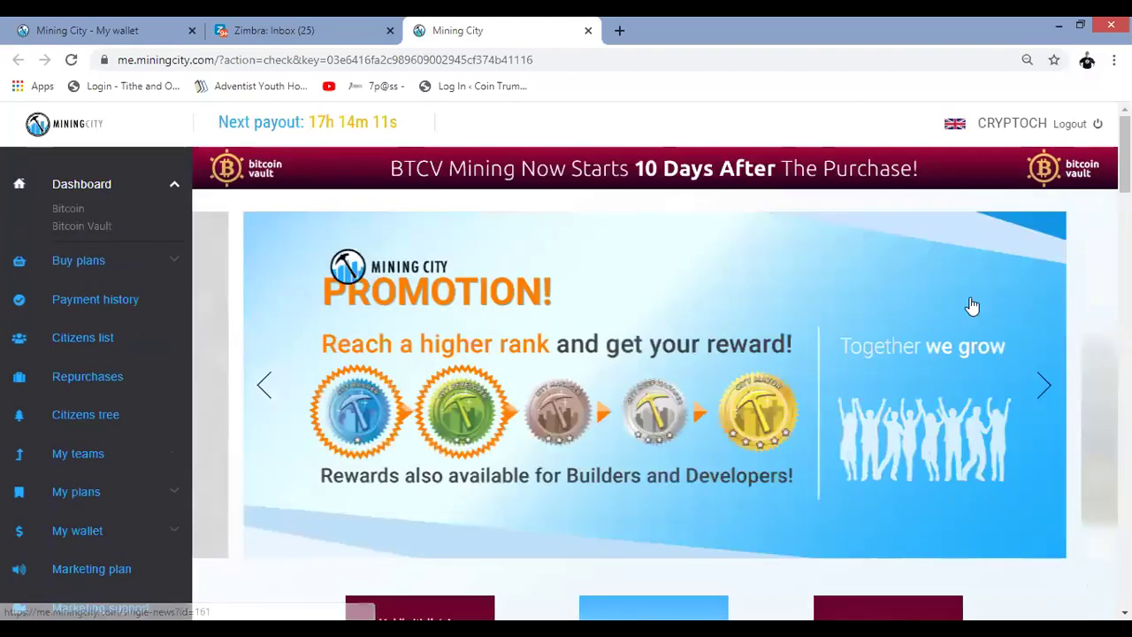
scroll(850, 370, "down", 2)
scroll(850, 370, "down", 3)
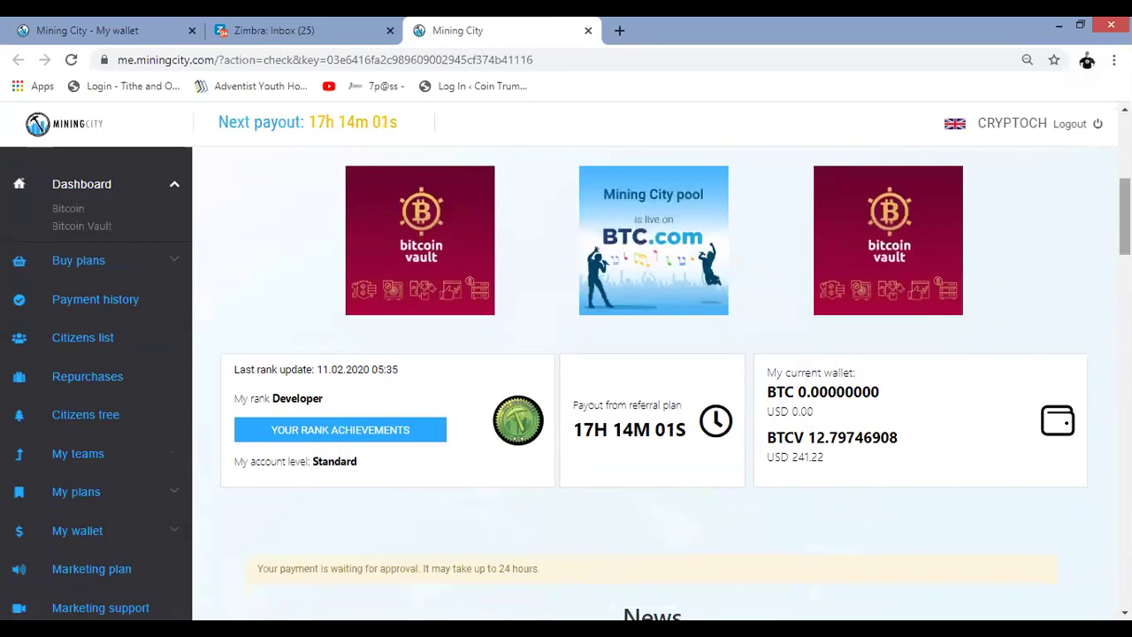
left_click_drag(1124, 215, 1124, 231)
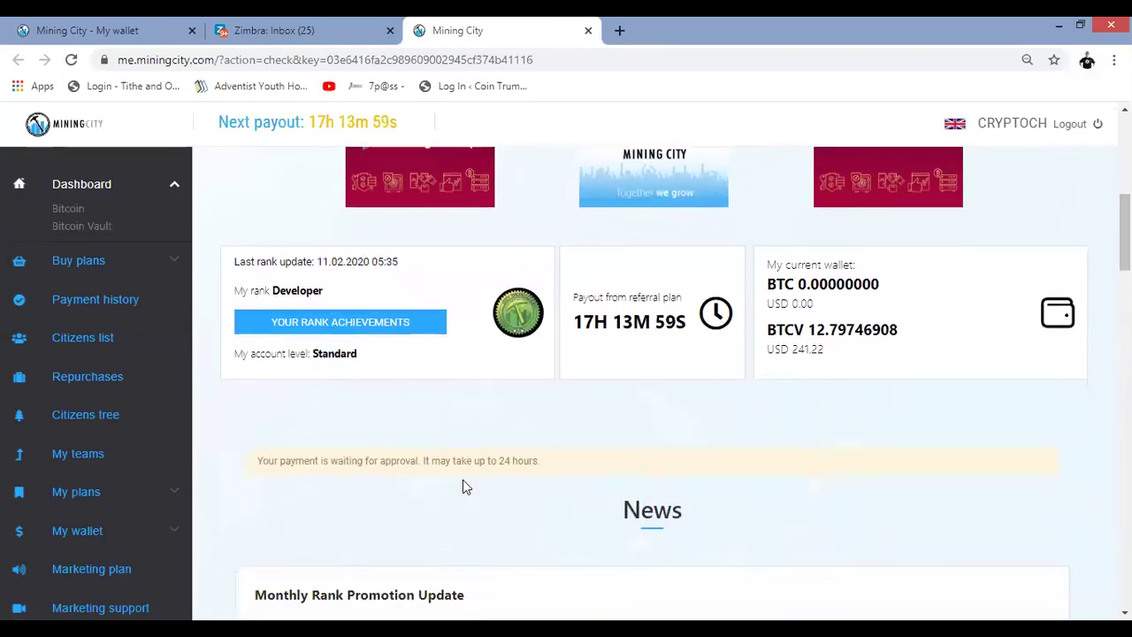